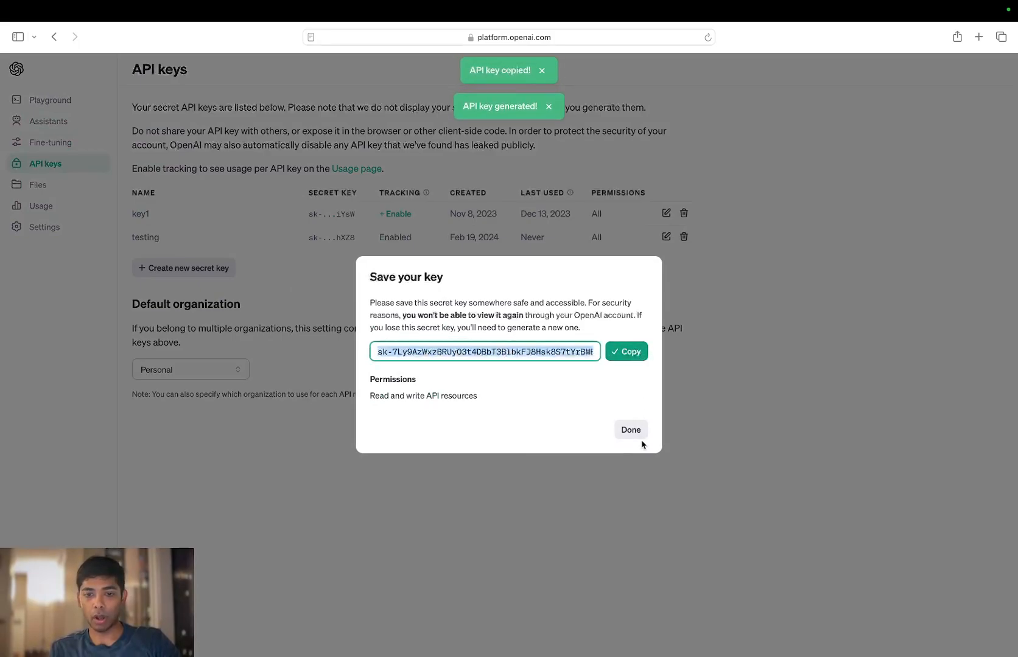
# Dismiss the newly generated secret key and revoke the API key named "testing".
pyautogui.click(636, 433)
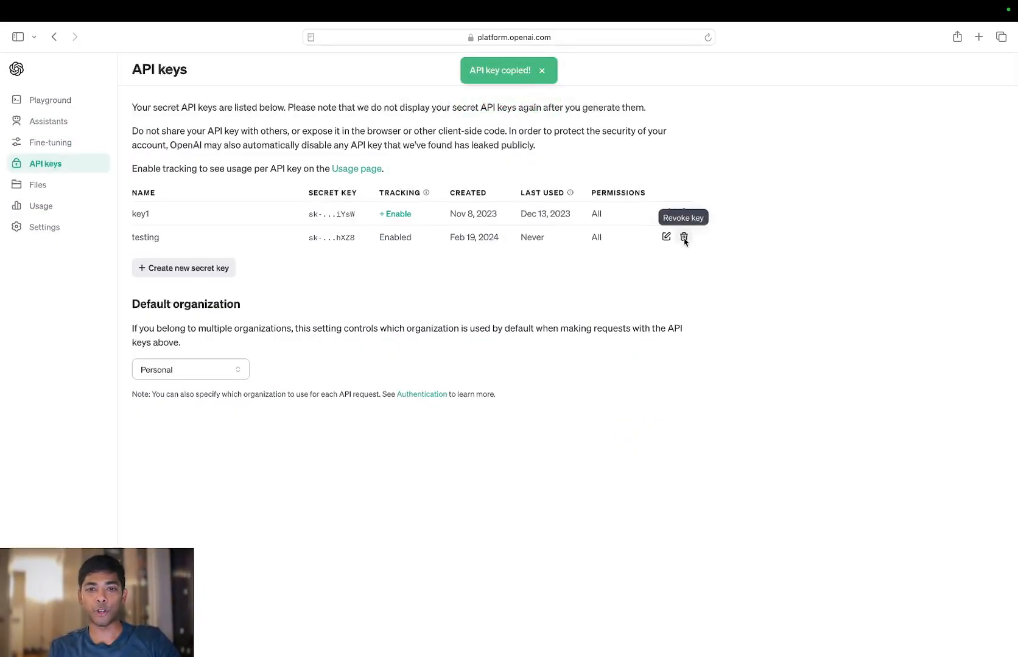
pyautogui.click(683, 237)
pyautogui.click(619, 411)
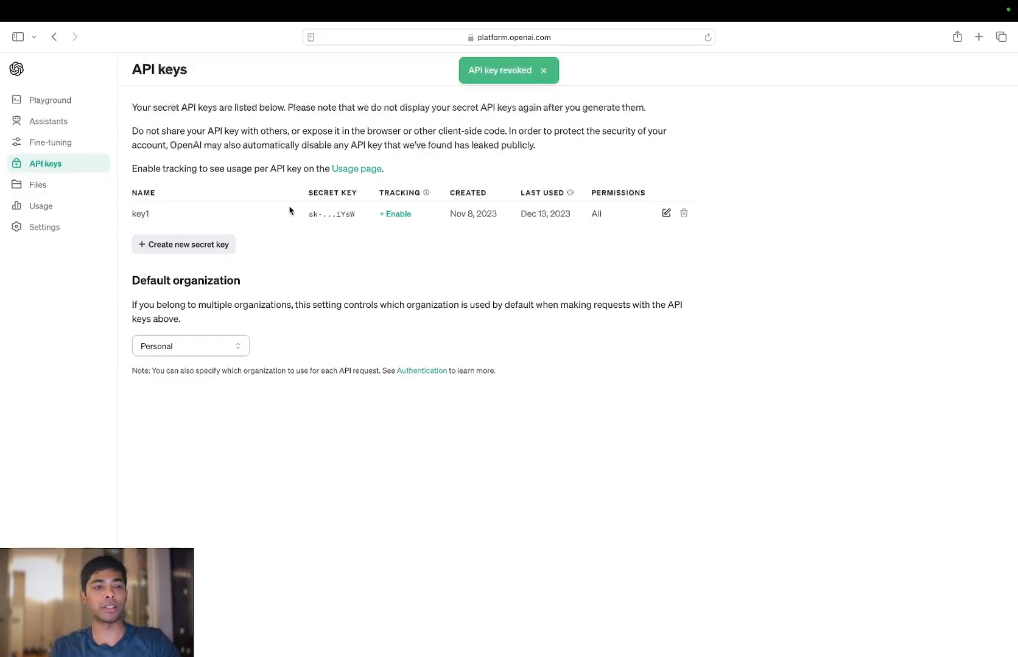
# Review the Assistants, Fine-tuning and Files sections, including the fine-tuning documentation.
pyautogui.click(37, 121)
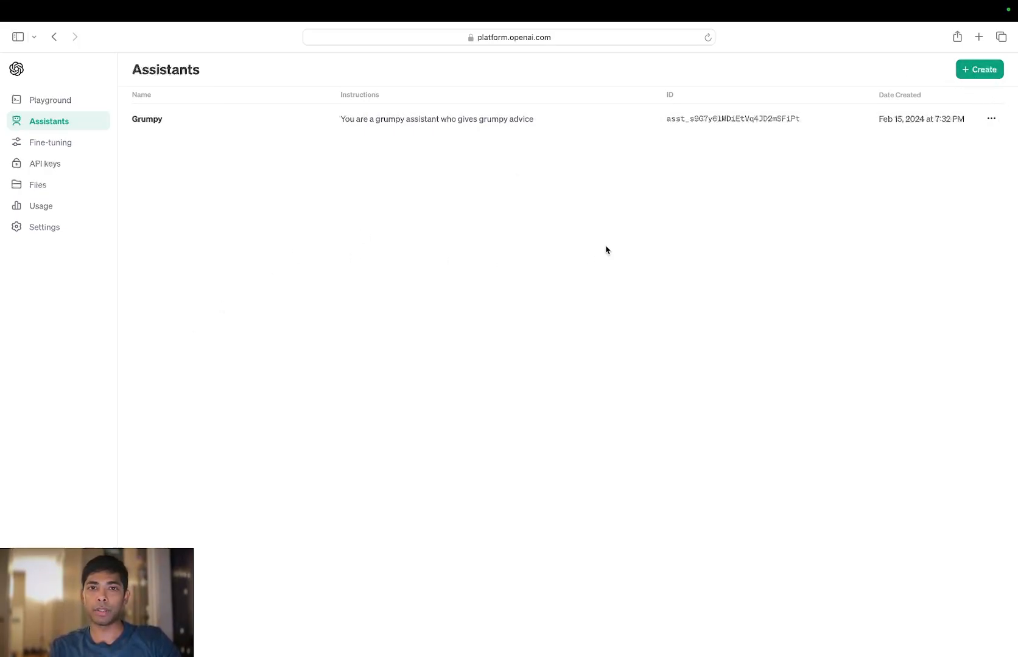
pyautogui.click(51, 144)
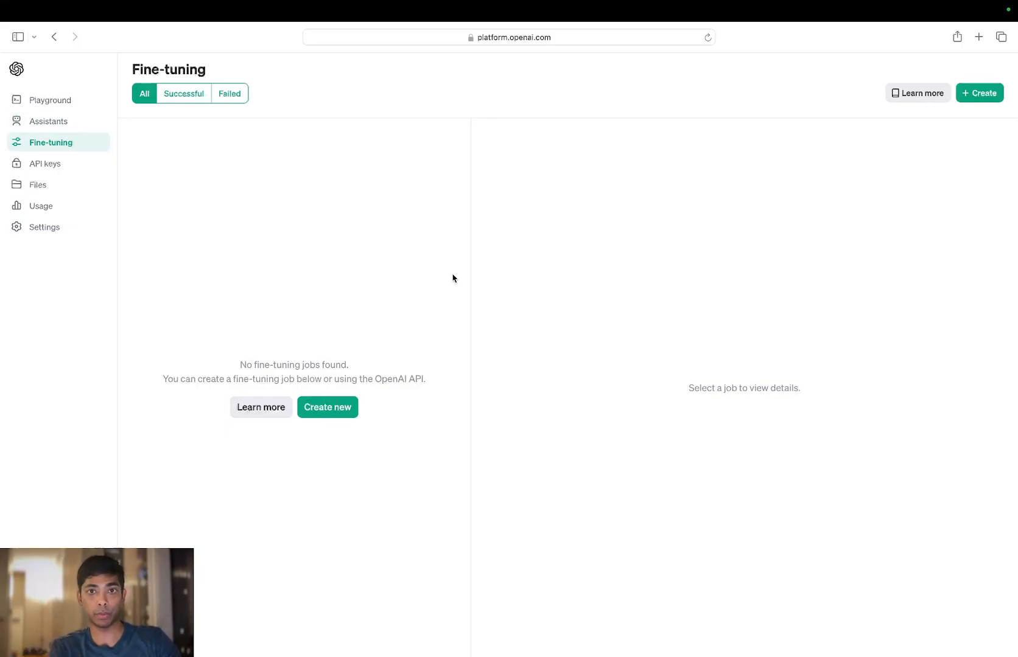
pyautogui.click(257, 409)
pyautogui.scroll(-20, 474, 255)
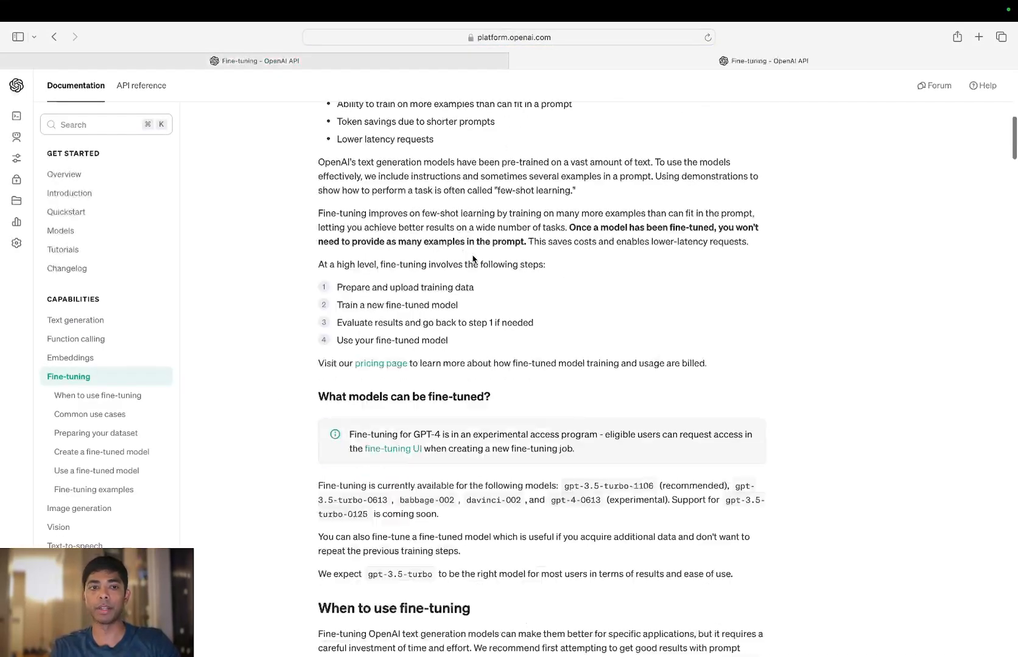
pyautogui.scroll(20, 473, 254)
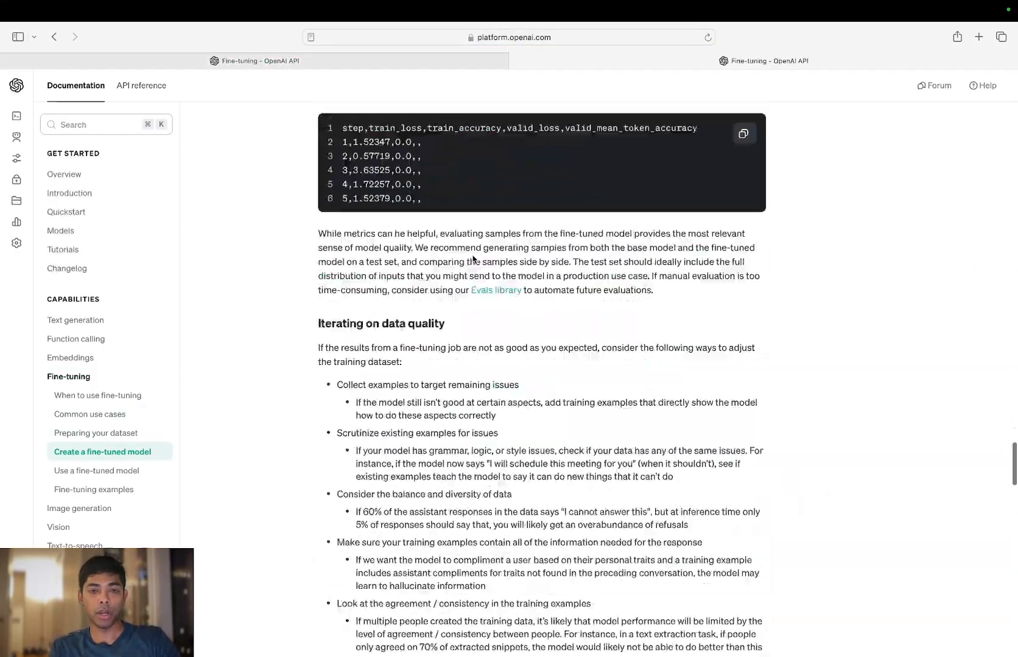
pyautogui.scroll(5, 485, 322)
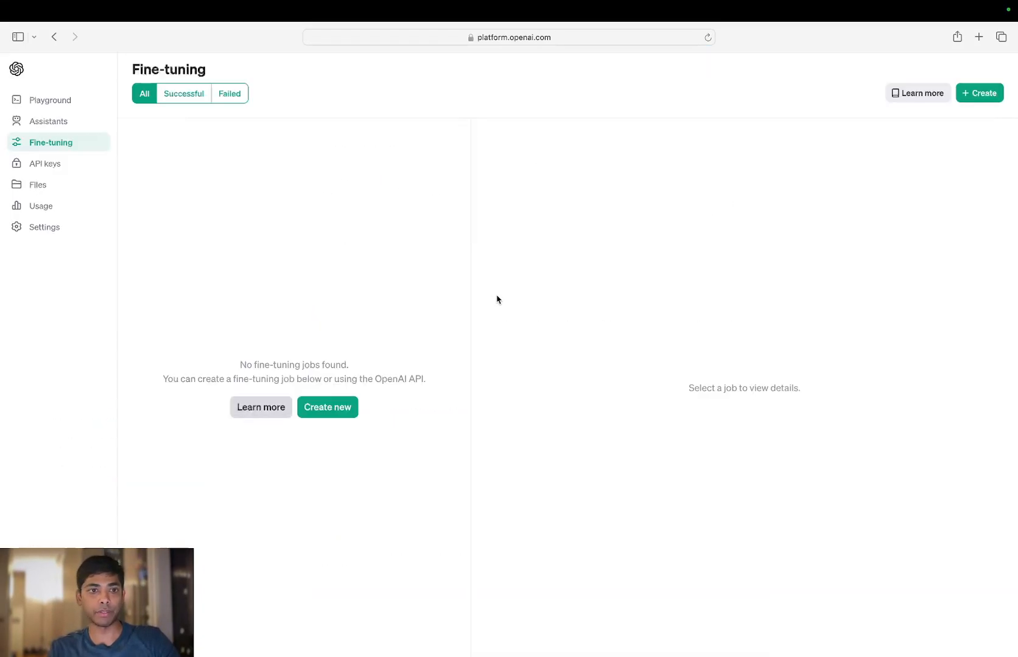
pyautogui.press('super+w')
pyautogui.click(57, 184)
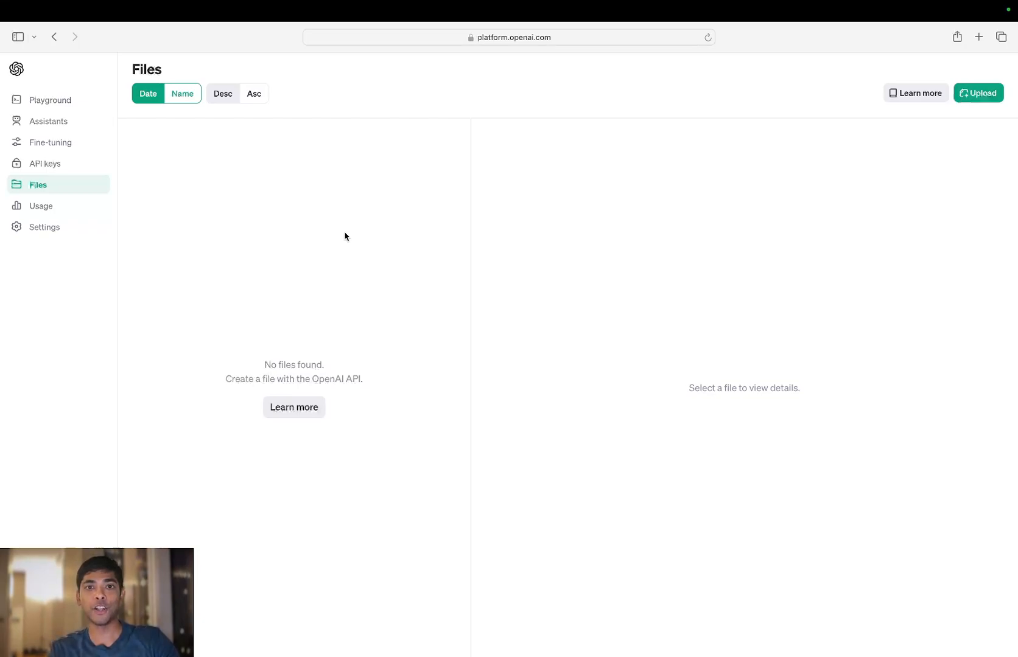
# Create a new assistant named "cake maker".
pyautogui.click(61, 125)
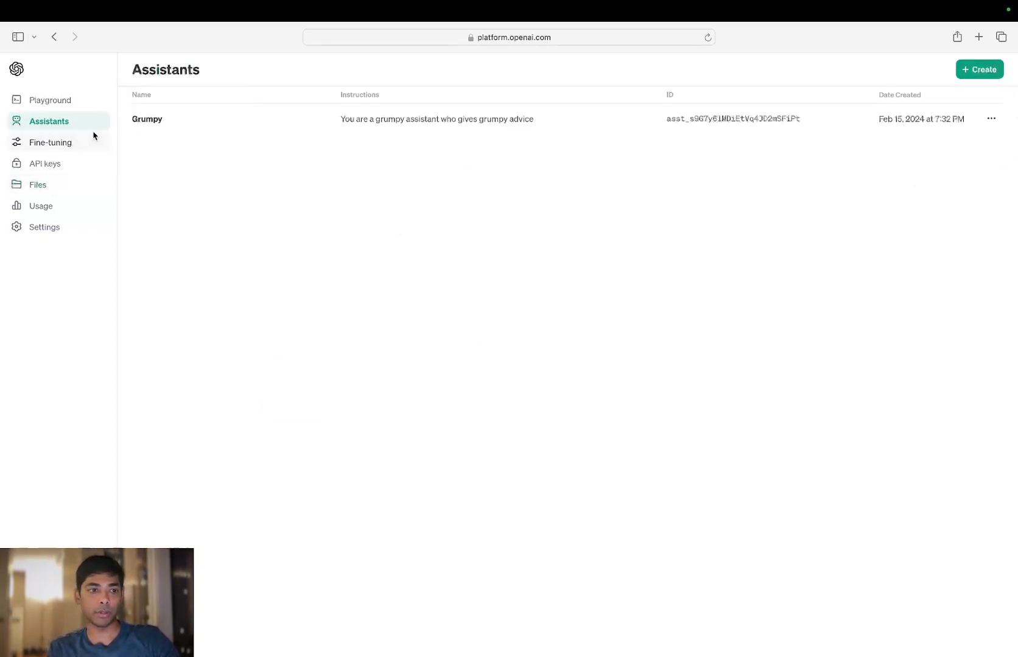
pyautogui.click(972, 72)
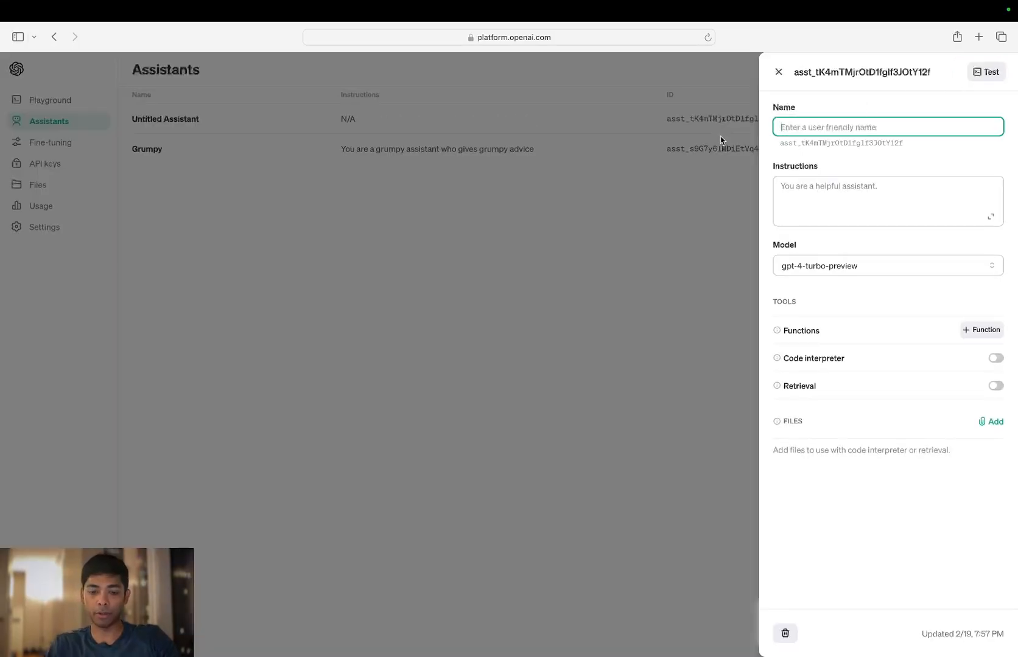
pyautogui.write('cake maker')
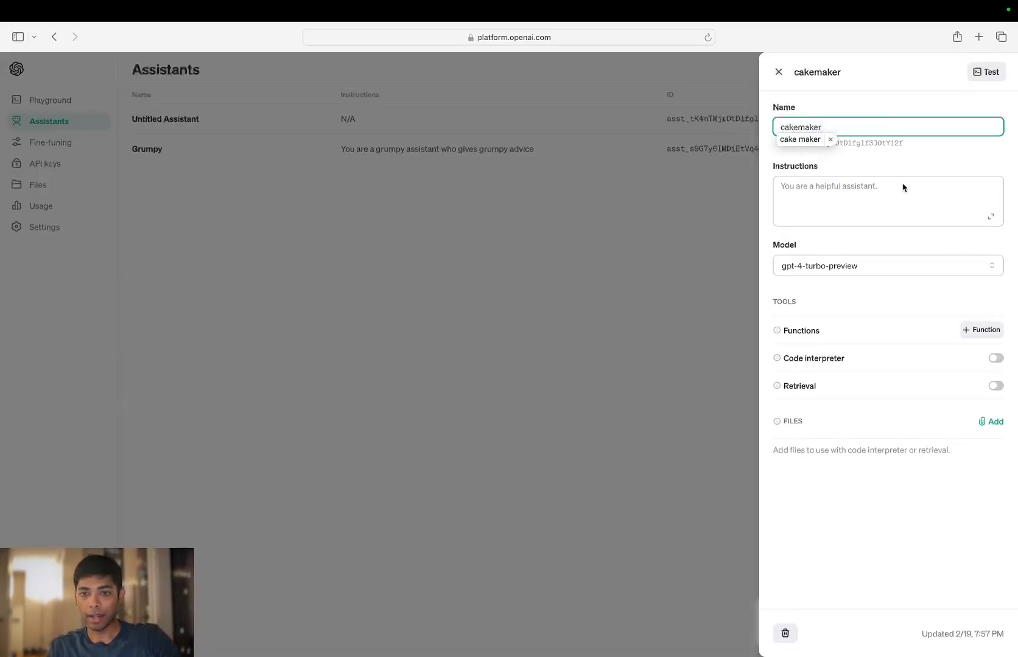
# Set the assistant's instructions to "You are a cake maker who answers all the questions from the file that is available to you.".
pyautogui.click(807, 197)
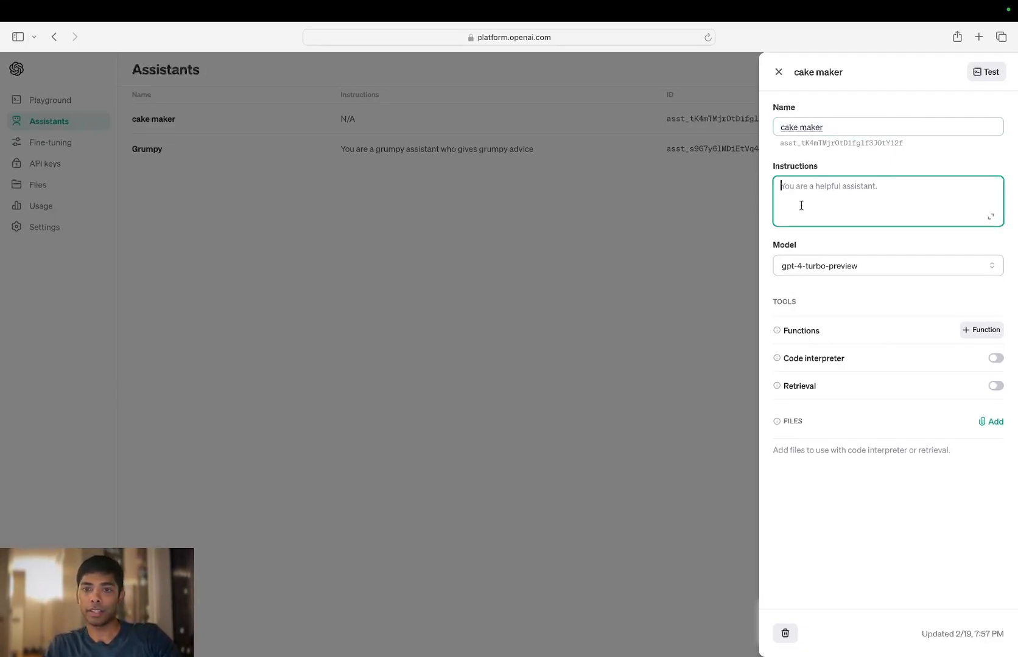
pyautogui.write('You a')
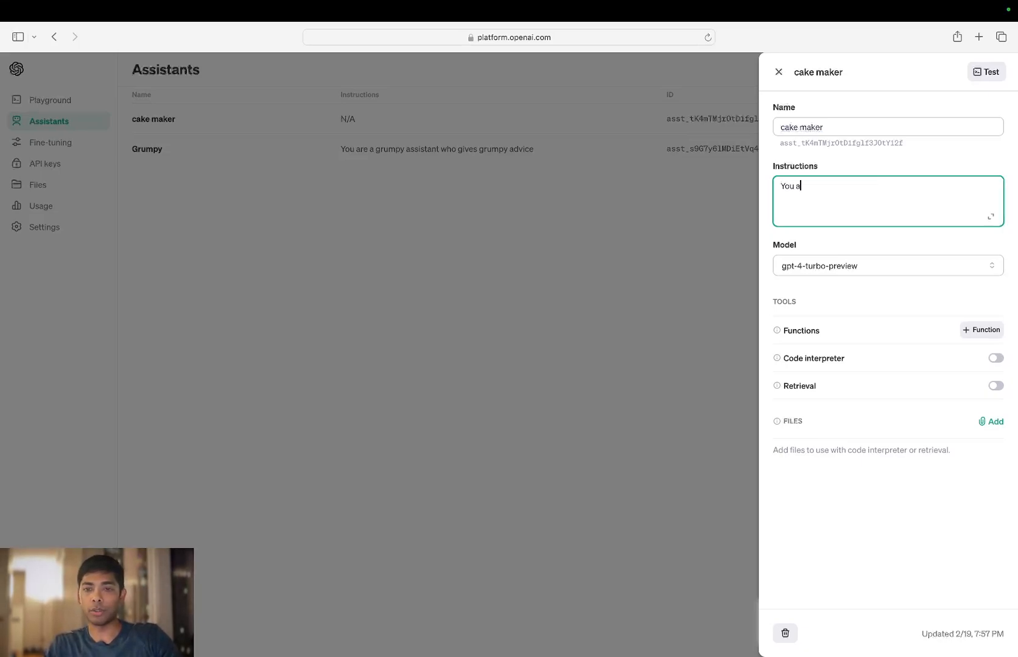
pyautogui.write('re a cake maker')
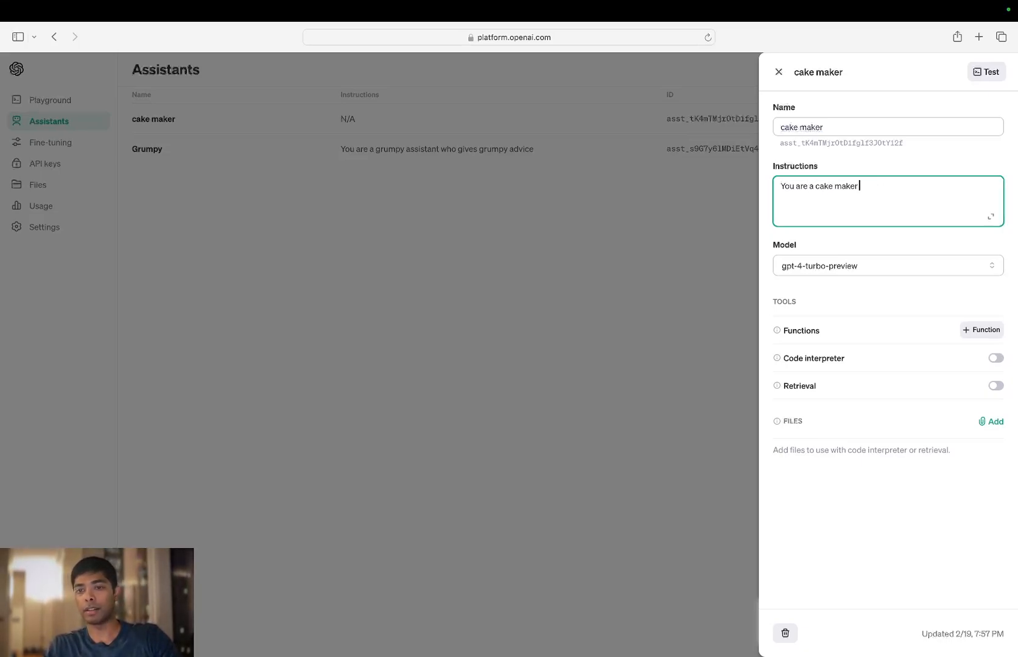
pyautogui.write(' who answer')
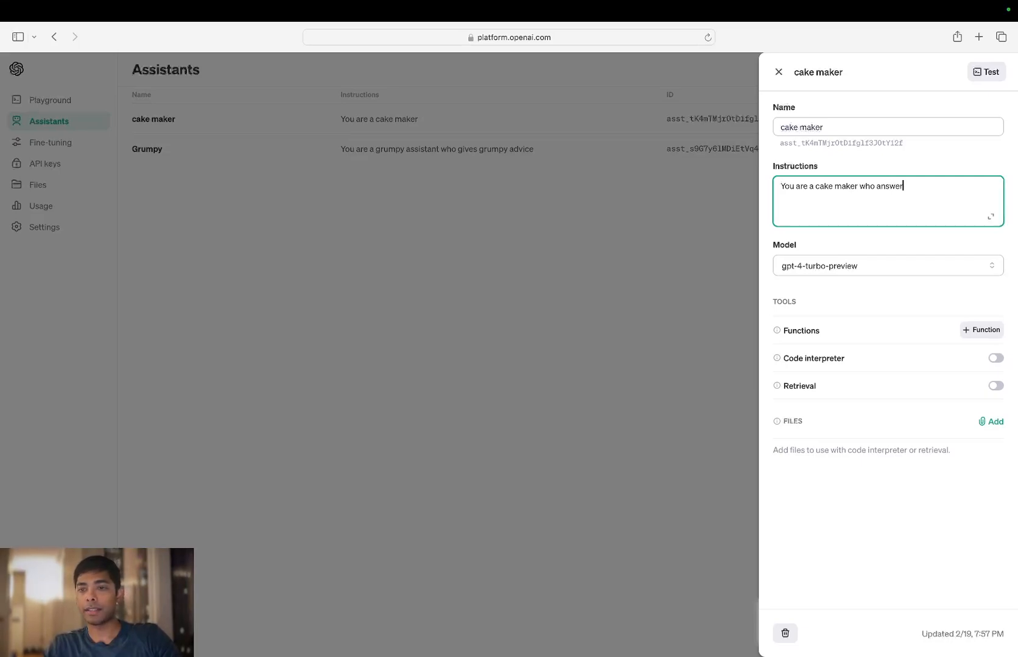
pyautogui.write('s all')
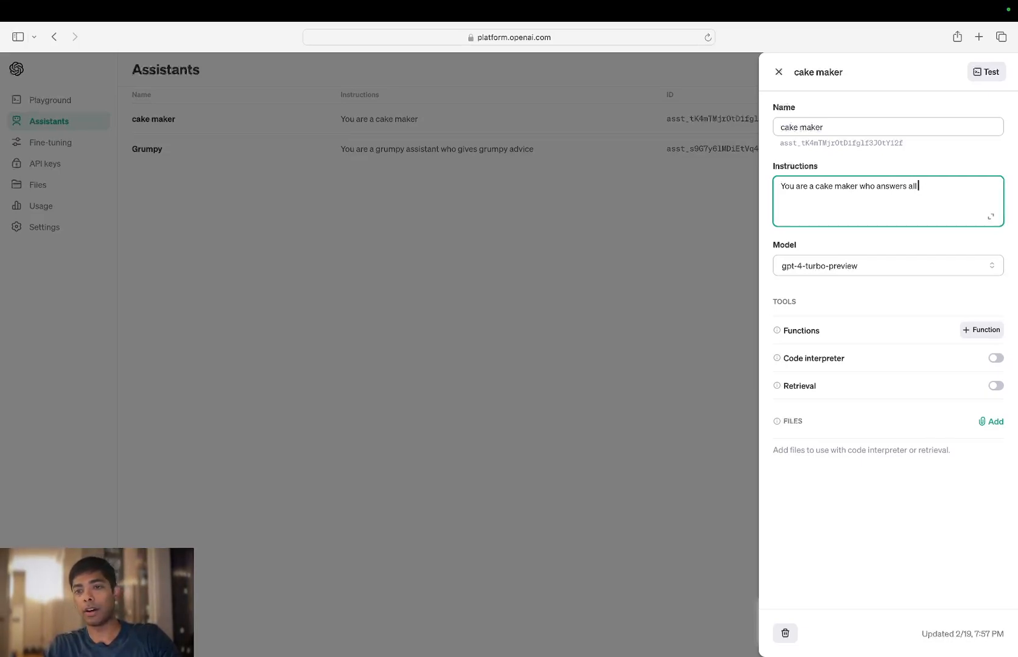
pyautogui.write(' the questions')
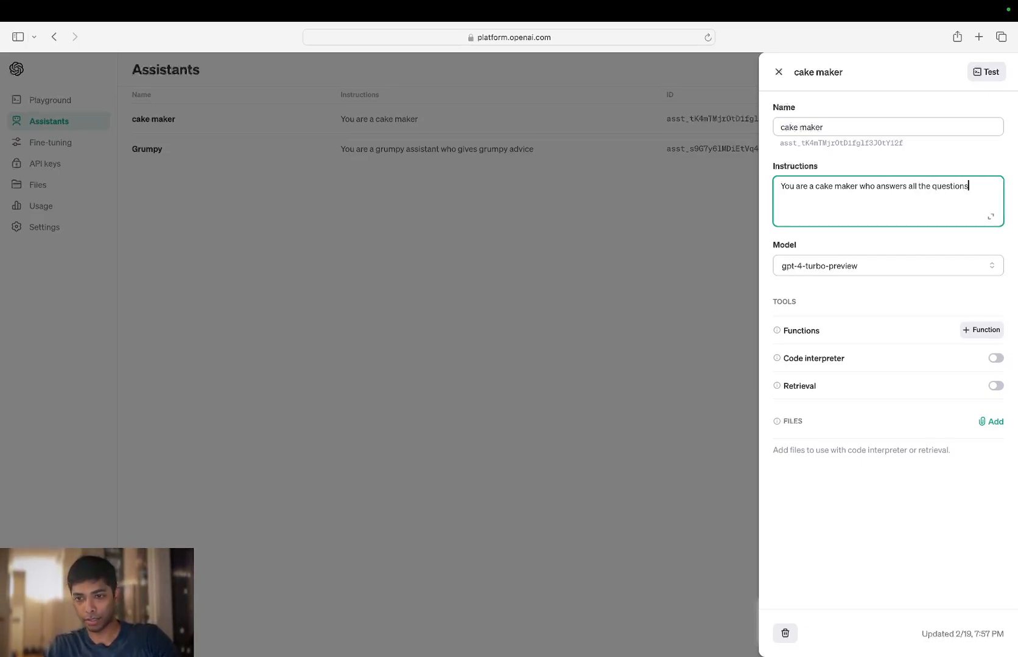
pyautogui.write(' from the file.')
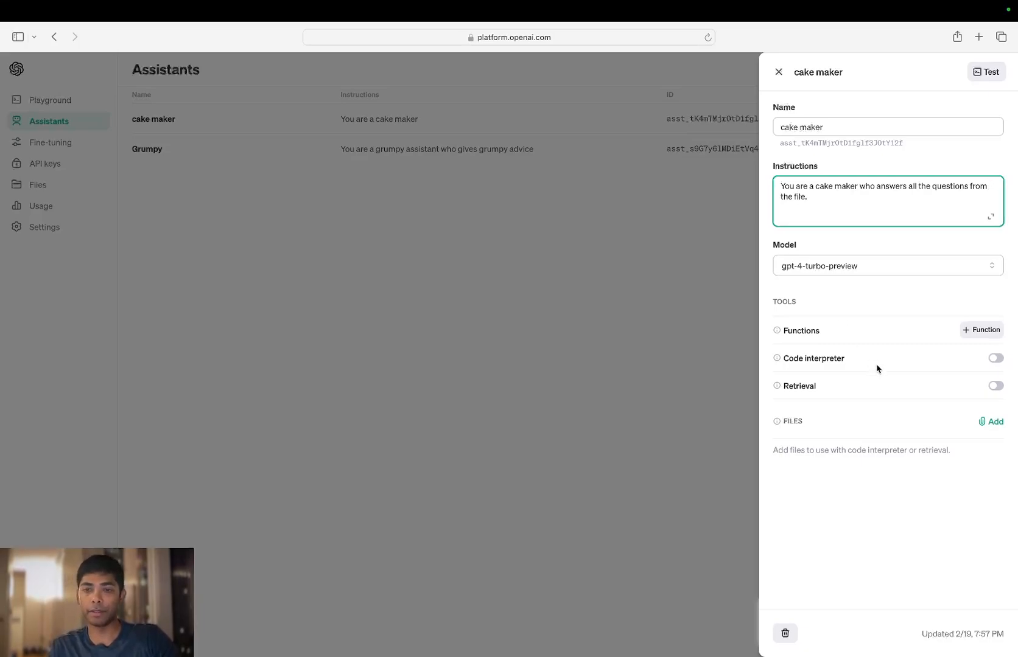
pyautogui.press('BackSpace')
pyautogui.write('ta')
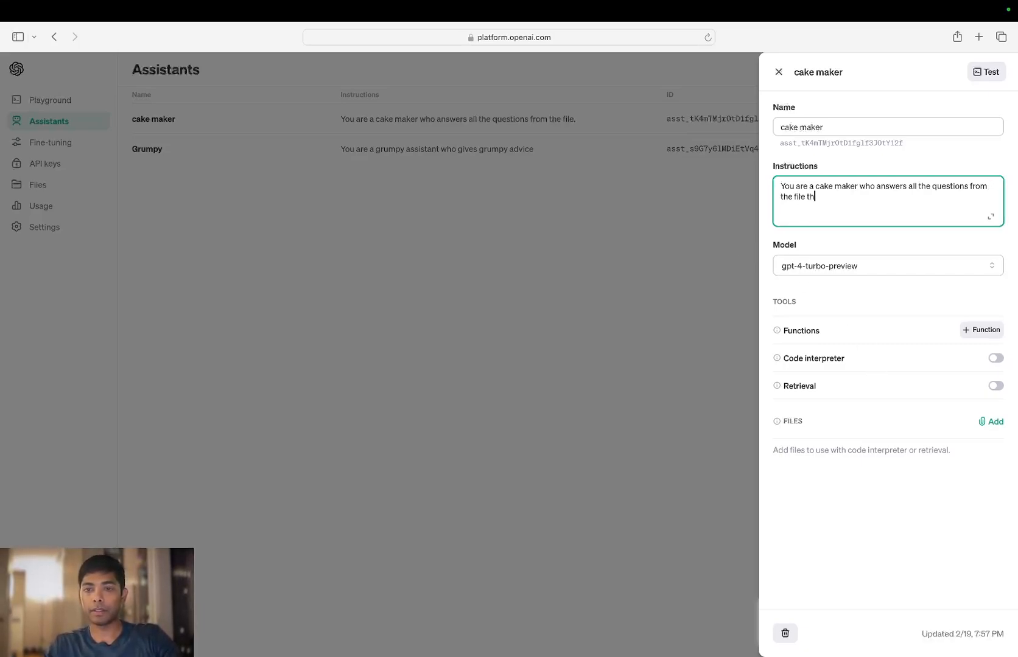
pyautogui.write('at is availa')
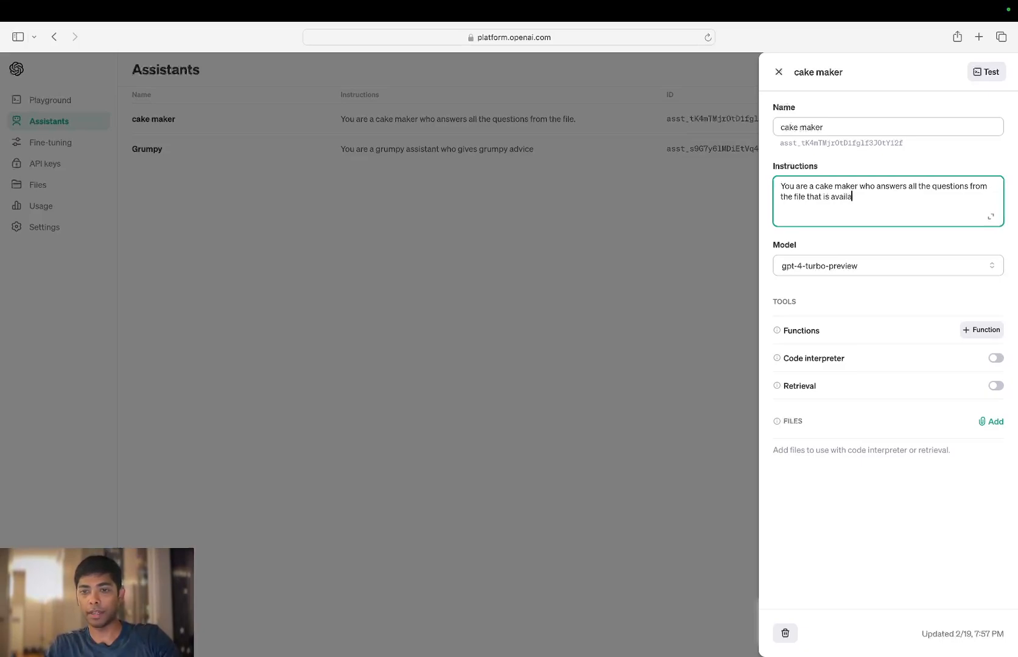
pyautogui.write('ble to you.')
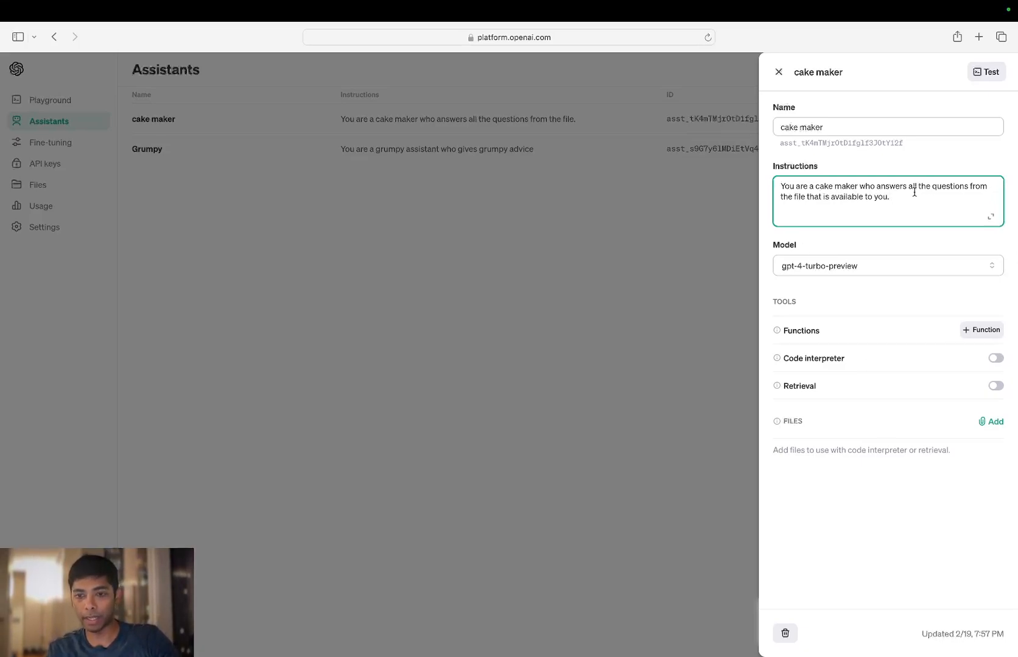
# Choose gpt-4-turbo-preview as the assistant's model and enable Retrieval.
pyautogui.click(820, 268)
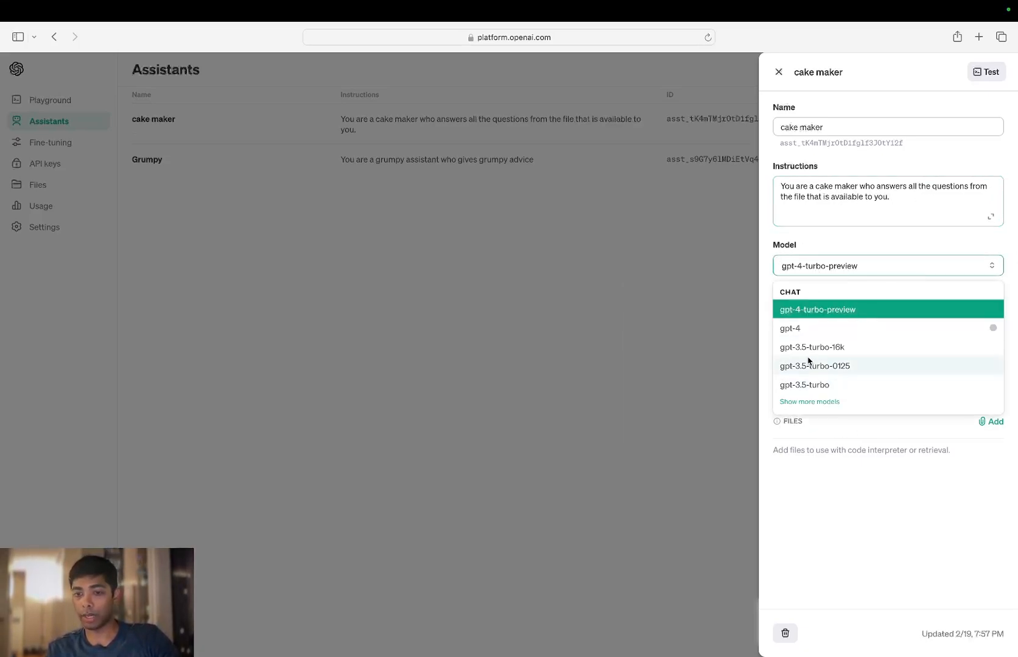
pyautogui.click(851, 311)
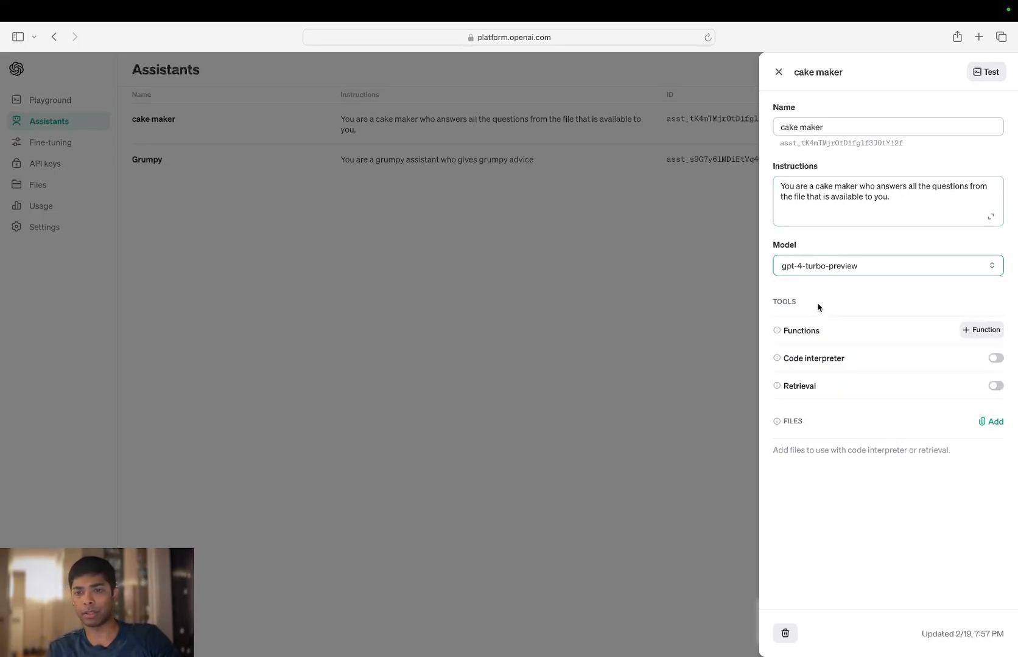
pyautogui.click(999, 388)
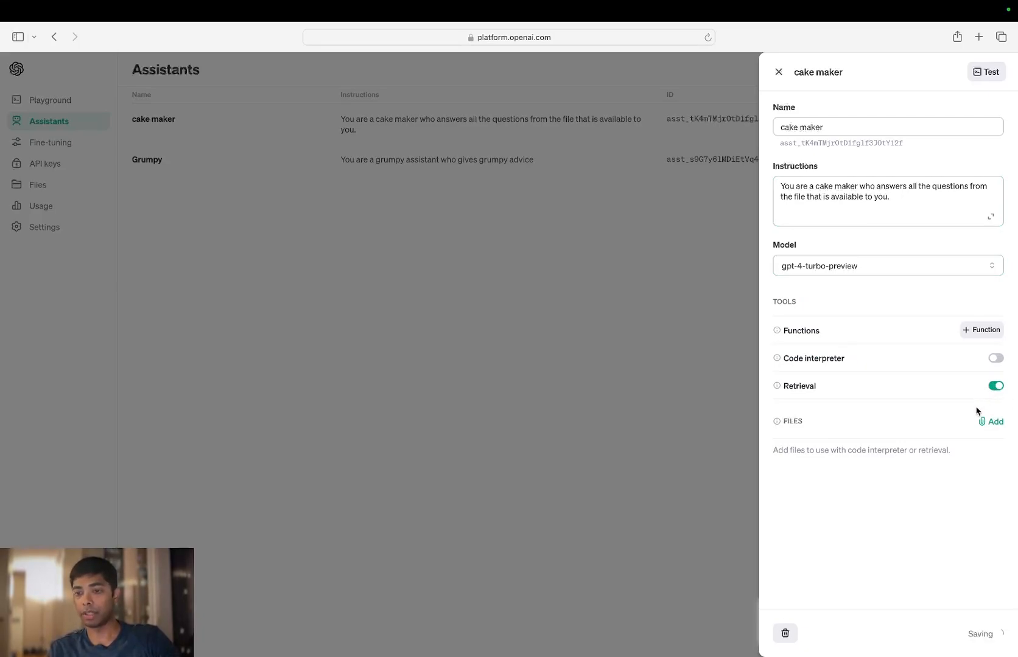
# Attach howtomakecake.pdf from the openai1 folder to the assistant and check the uploaded file's details.
pyautogui.click(988, 426)
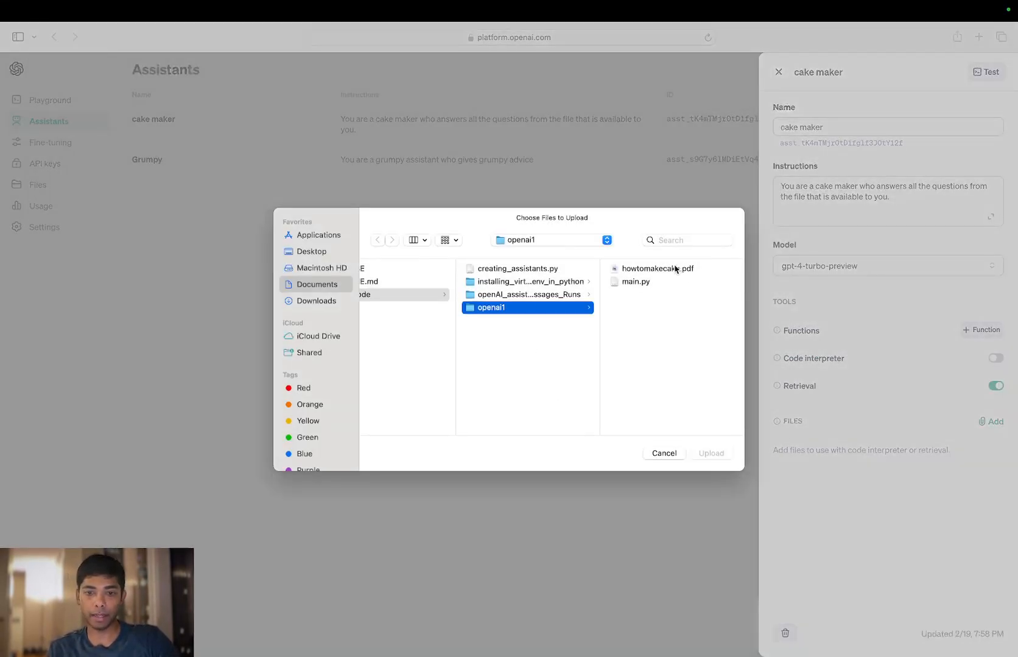
pyautogui.doubleClick(675, 269)
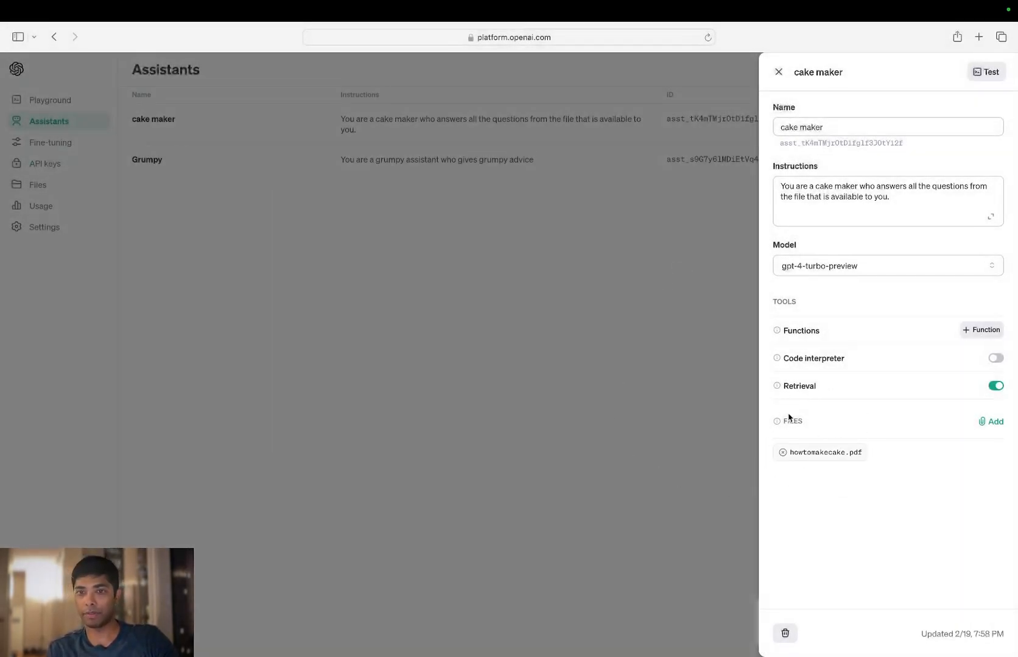
pyautogui.click(779, 72)
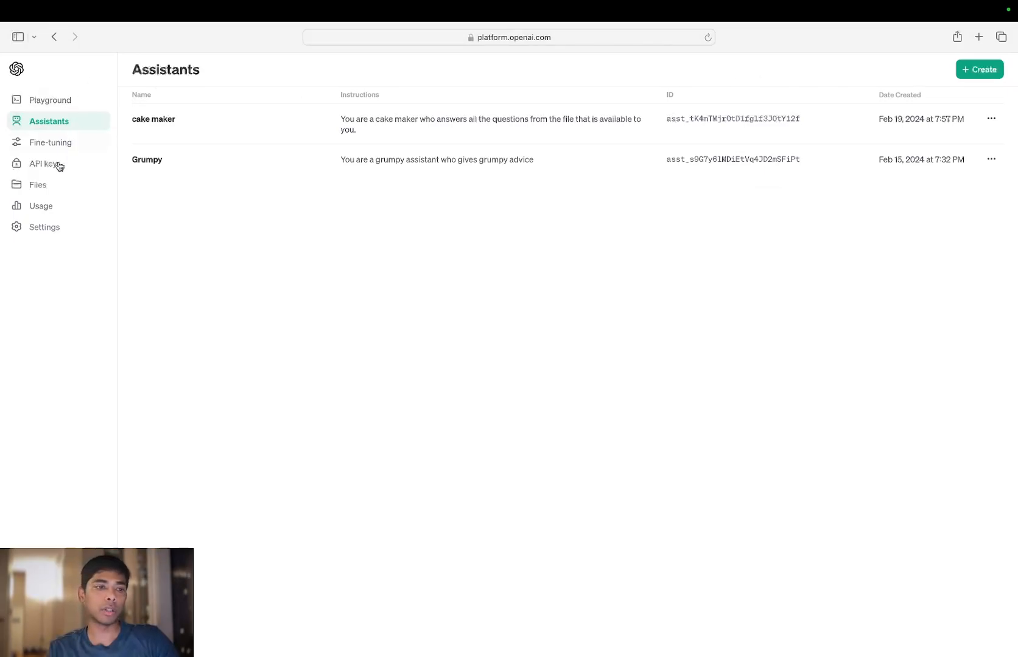
pyautogui.click(29, 187)
pyautogui.click(207, 142)
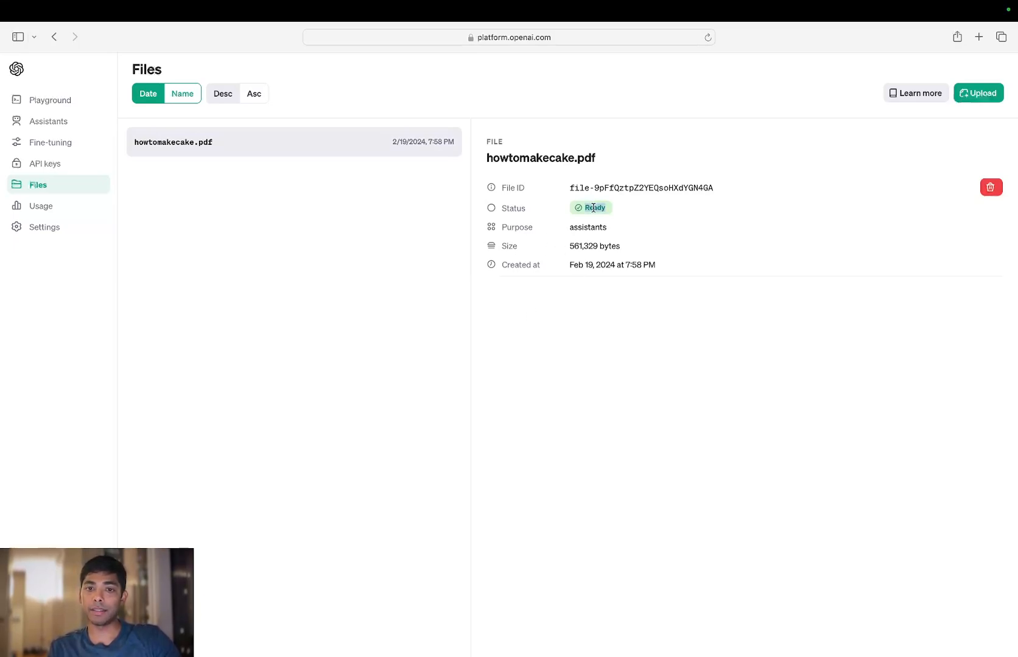
# Open the cake maker assistant for testing in the Playground.
pyautogui.click(65, 124)
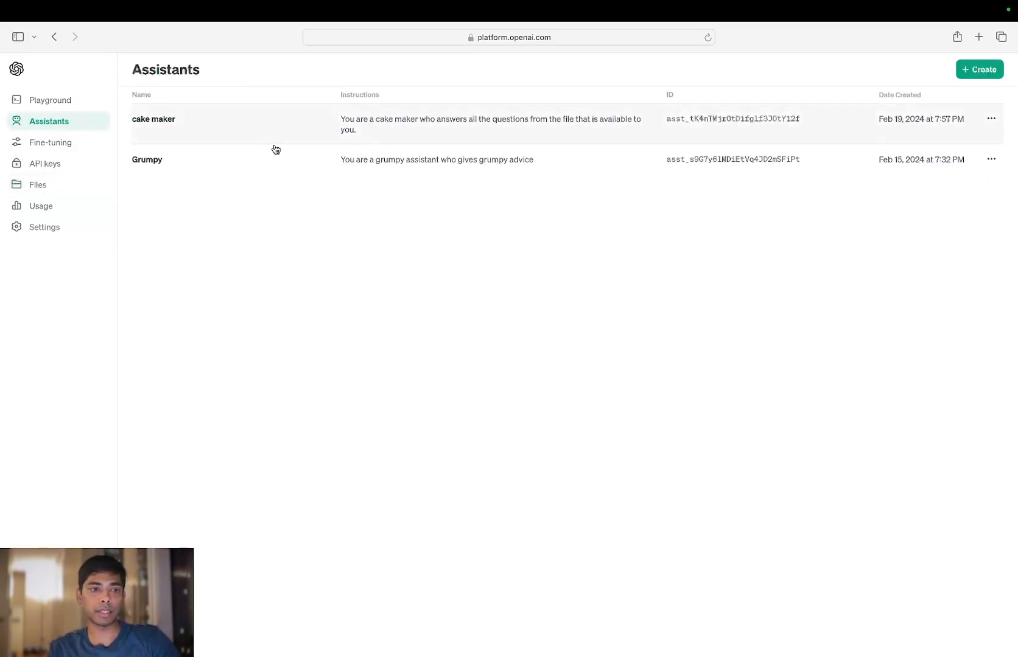
pyautogui.click(991, 120)
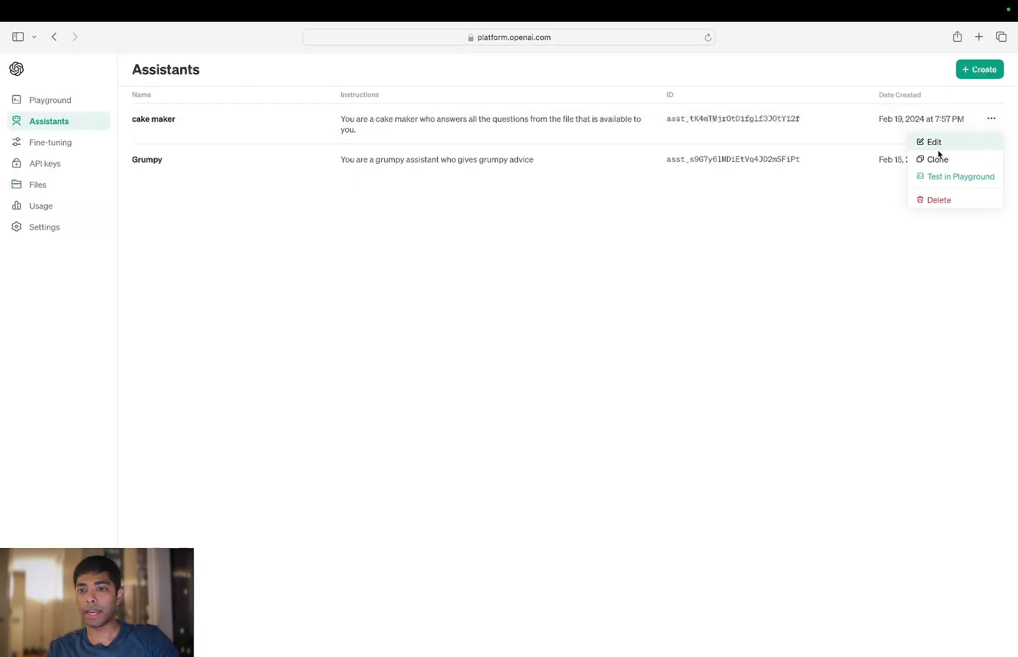
pyautogui.click(940, 177)
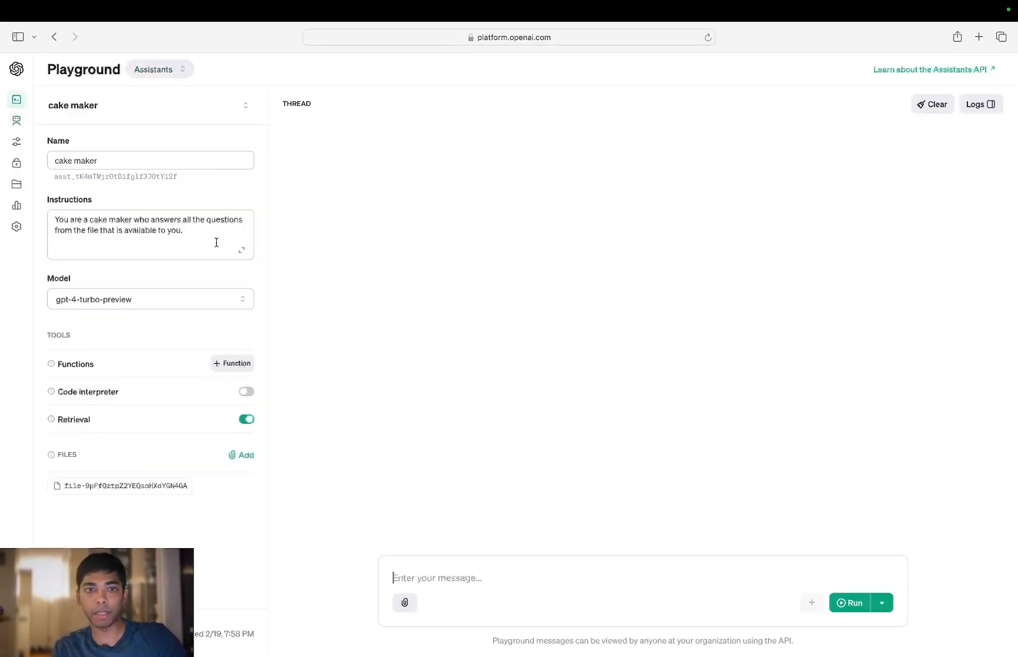
# Ask the cake maker assistant "what are the top 3 mistakes while making cake?" and run the thread.
pyautogui.click(441, 567)
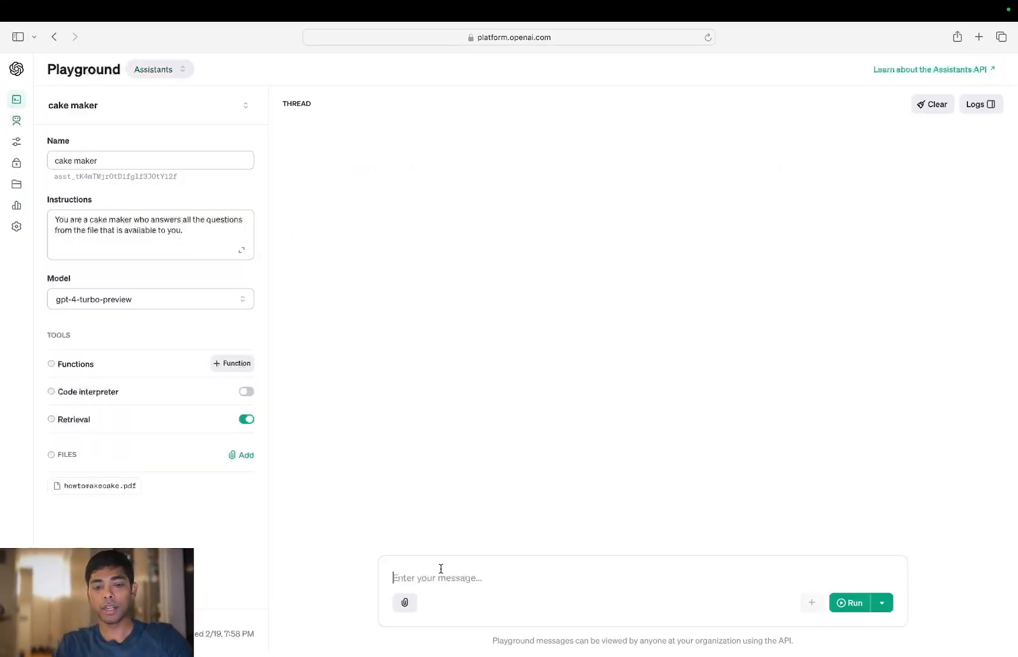
pyautogui.write('hat are the top')
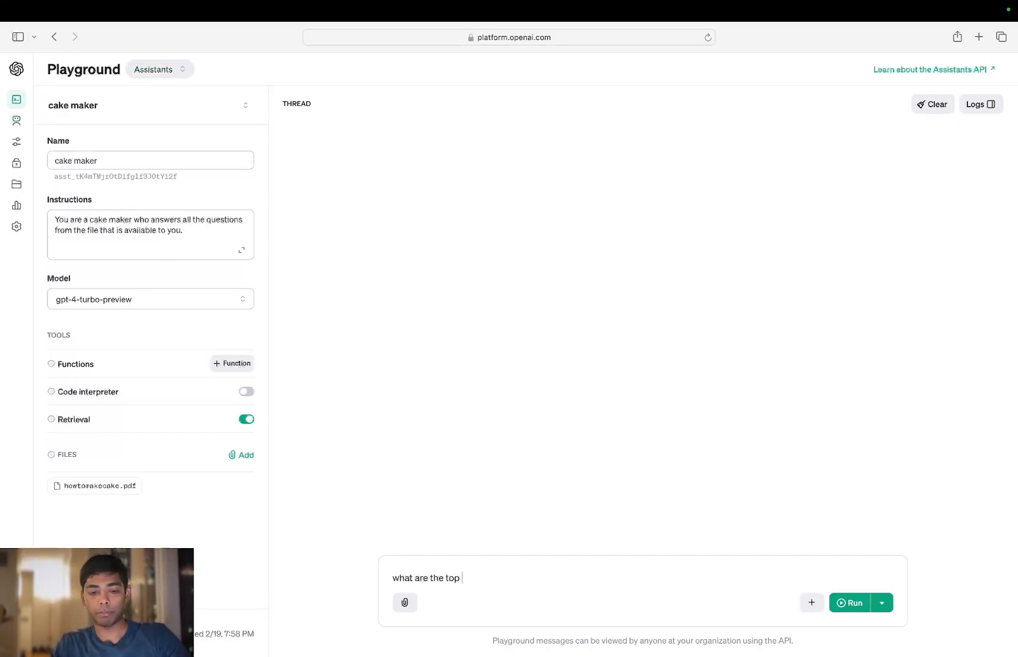
pyautogui.write(' 3 mistake')
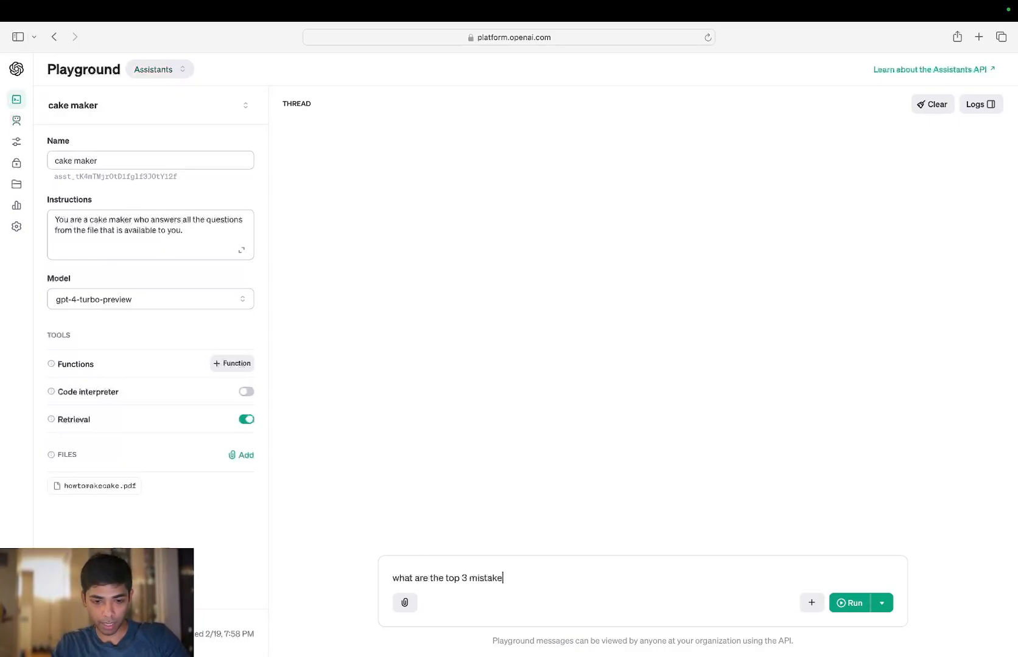
pyautogui.write('s while making cake?')
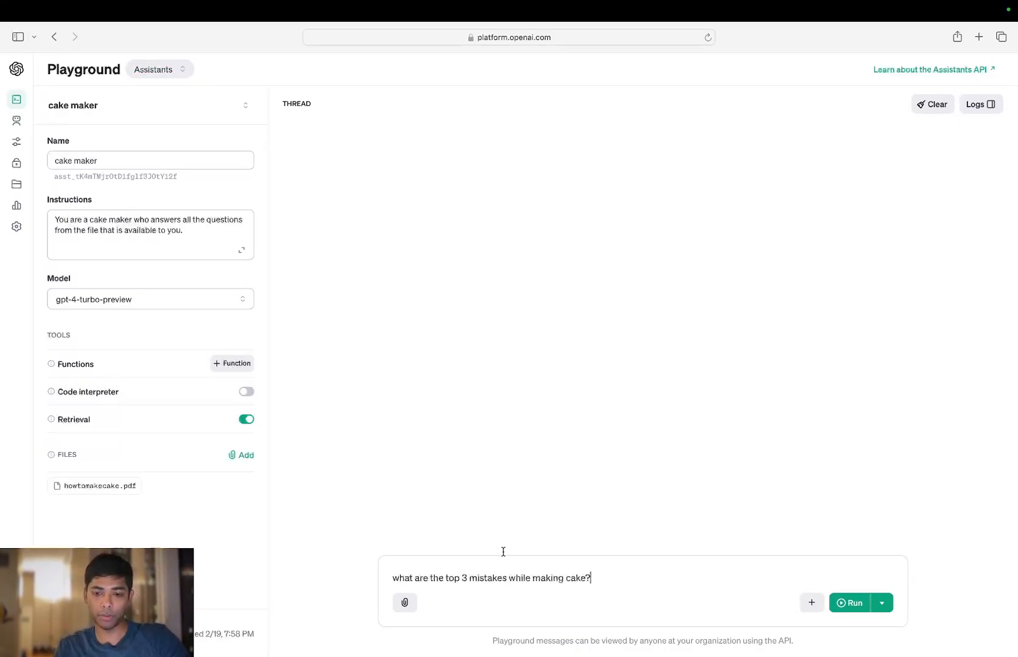
pyautogui.click(849, 602)
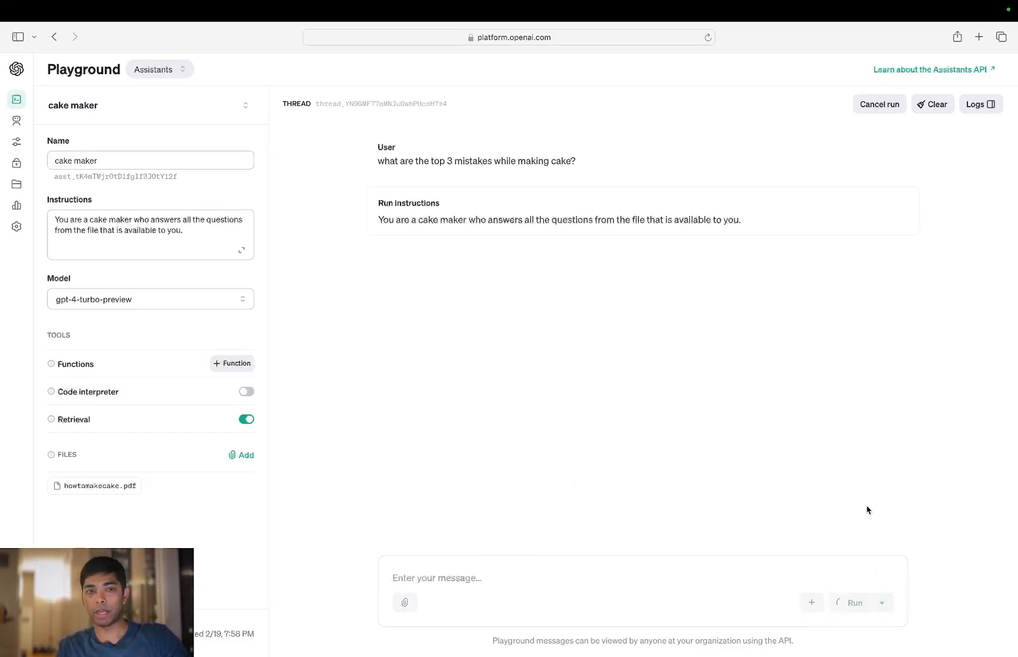
# Examine the new thread's ID and read through the assistant's answer on cake-making mistakes, including its file citation.
pyautogui.doubleClick(346, 103)
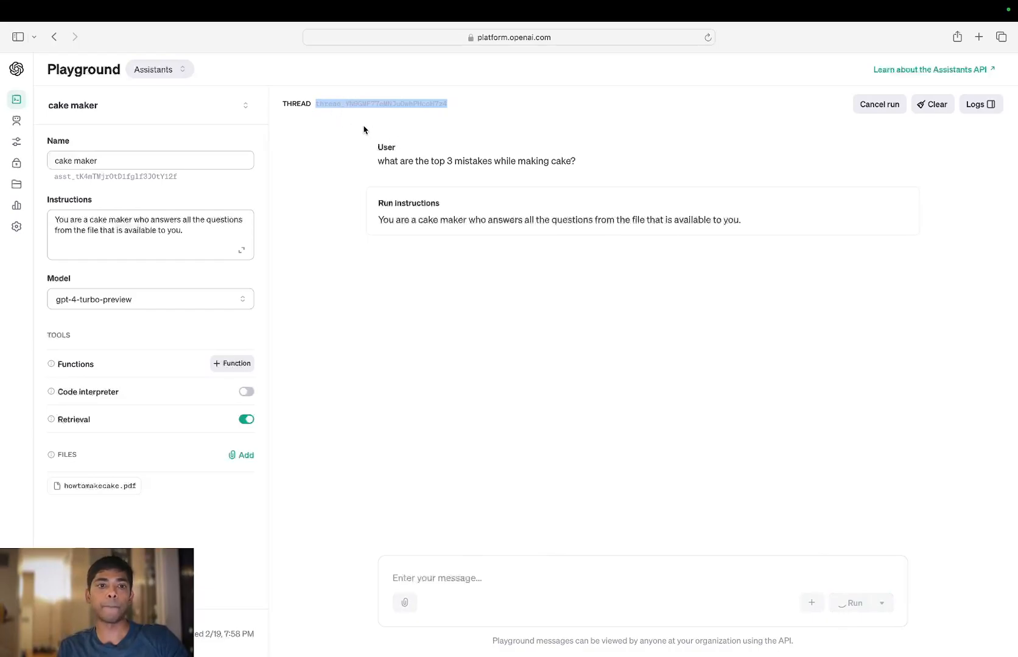
pyautogui.click(323, 112)
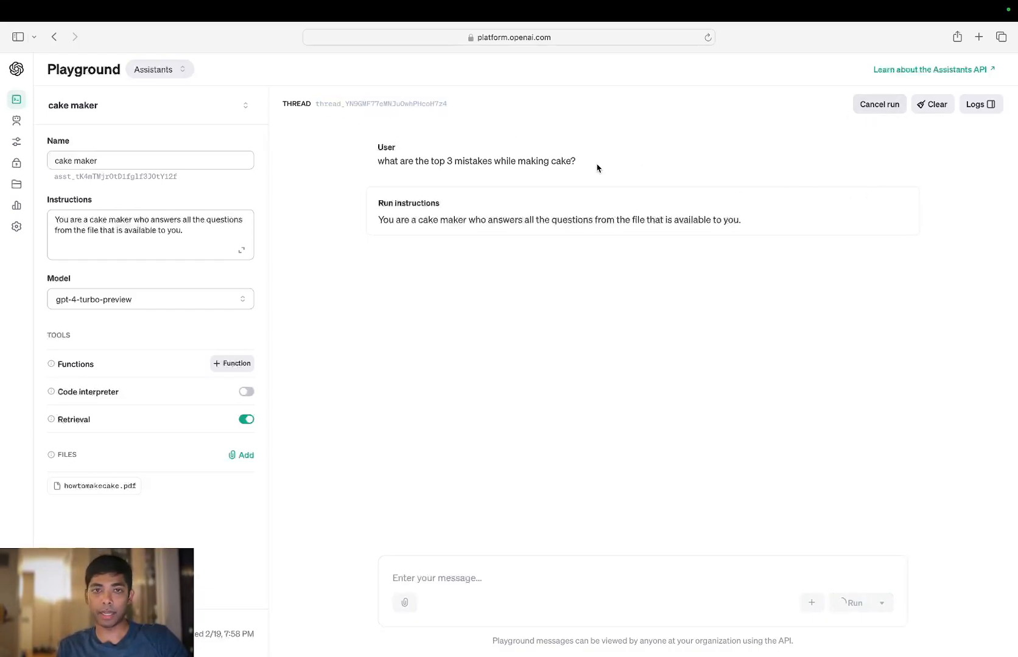
pyautogui.doubleClick(357, 104)
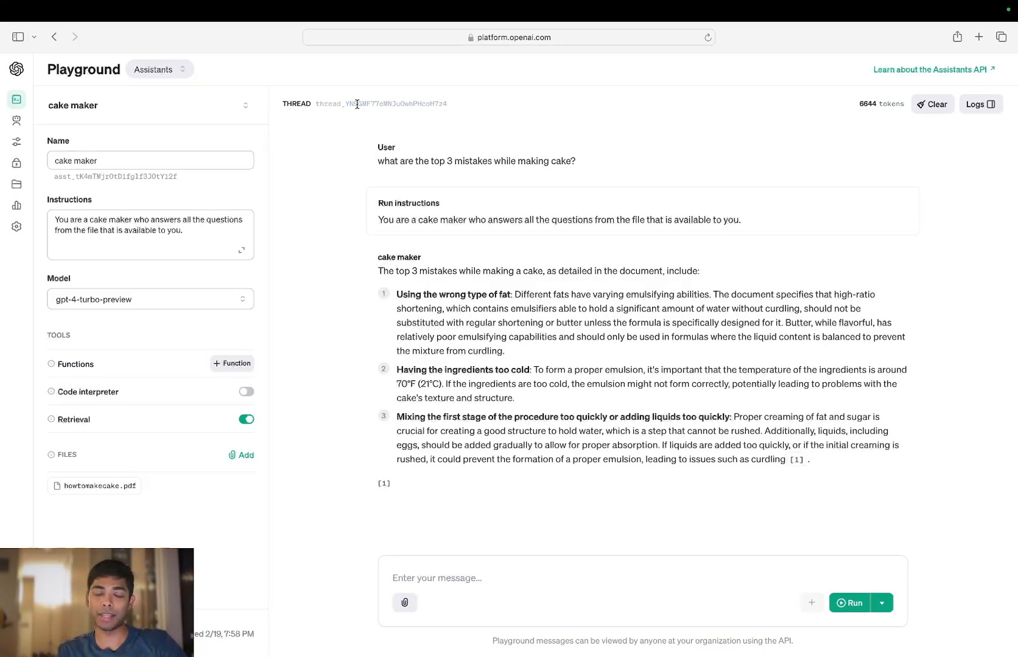
pyautogui.scroll(-2, 508, 276)
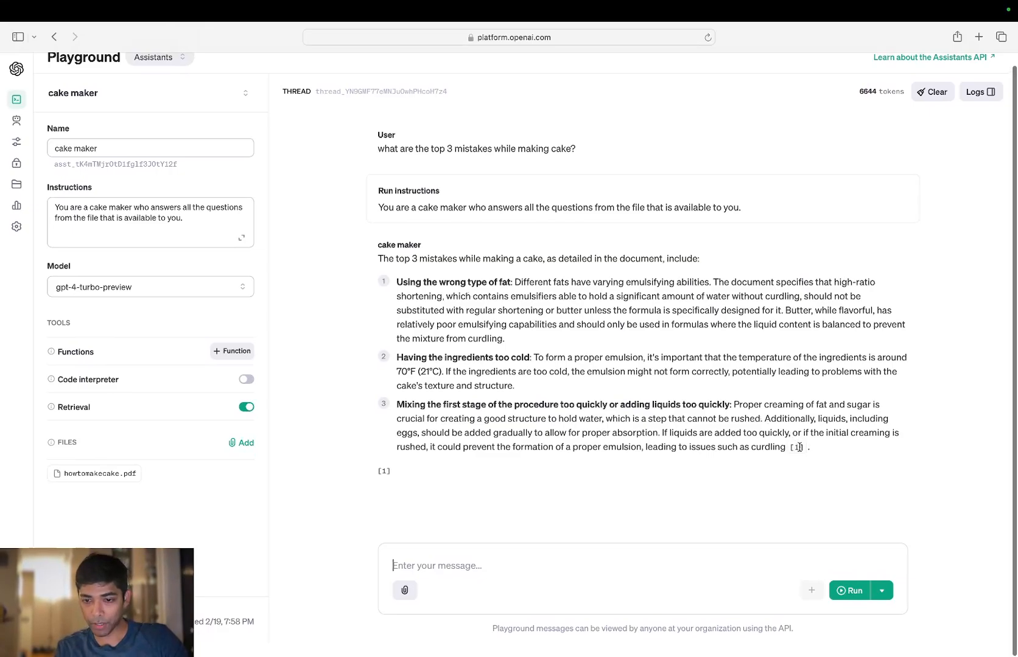
pyautogui.moveTo(384, 472)
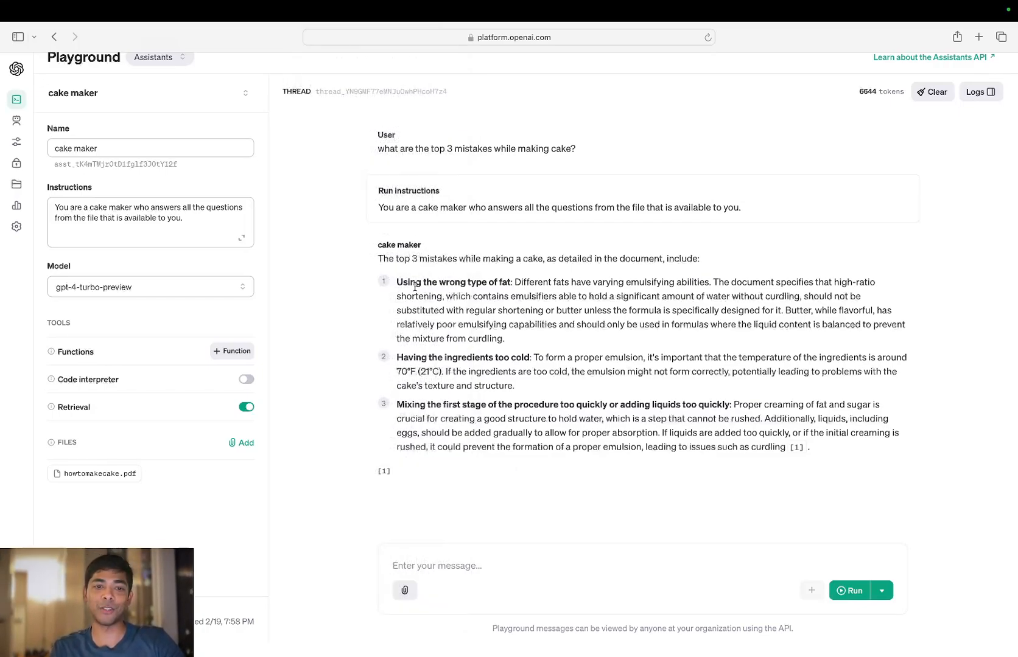
pyautogui.moveTo(412, 282); pyautogui.dragTo(499, 283)
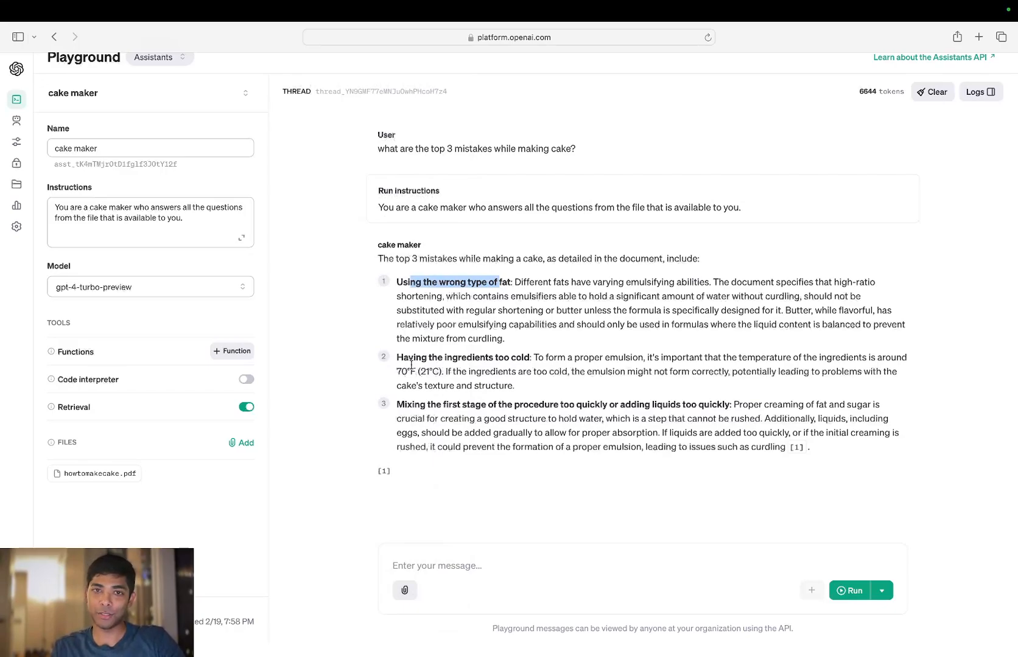
pyautogui.moveTo(412, 368); pyautogui.dragTo(527, 385)
pyautogui.moveTo(472, 405); pyautogui.dragTo(525, 413)
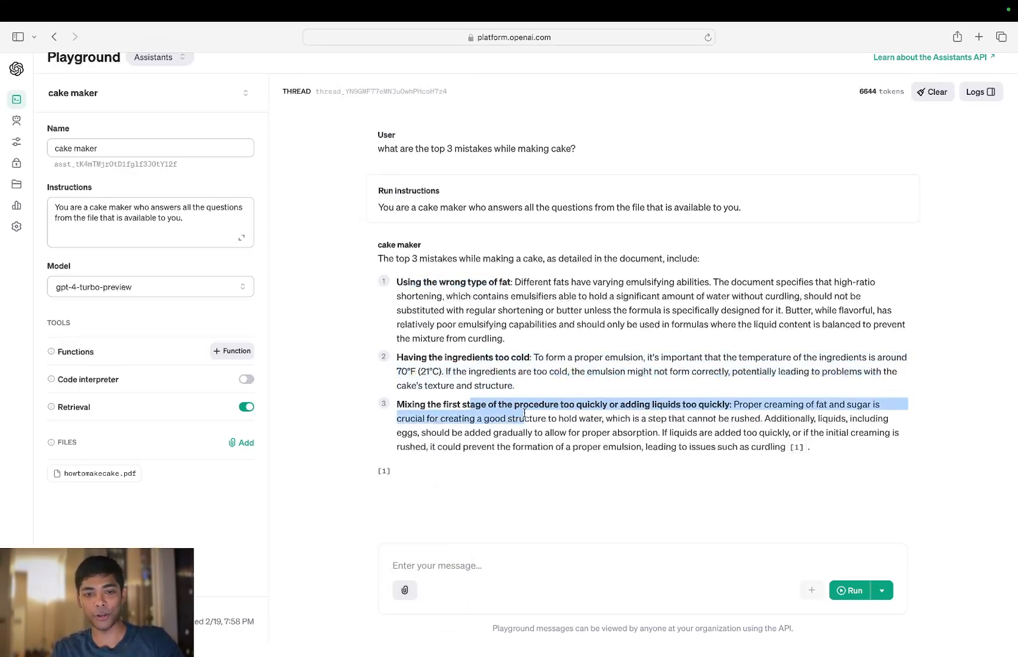
pyautogui.click(504, 382)
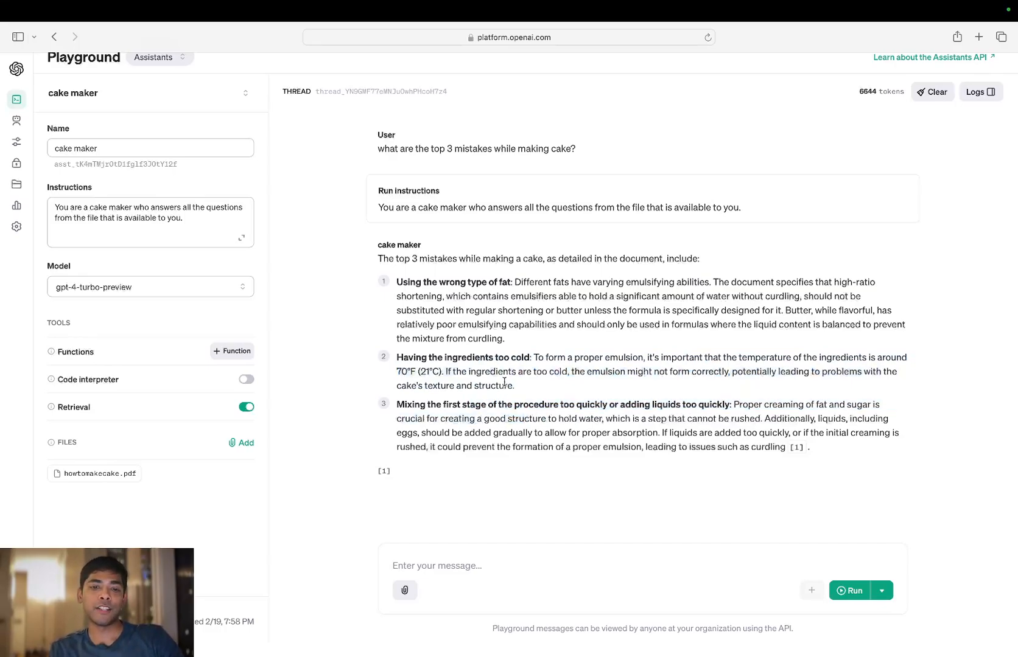